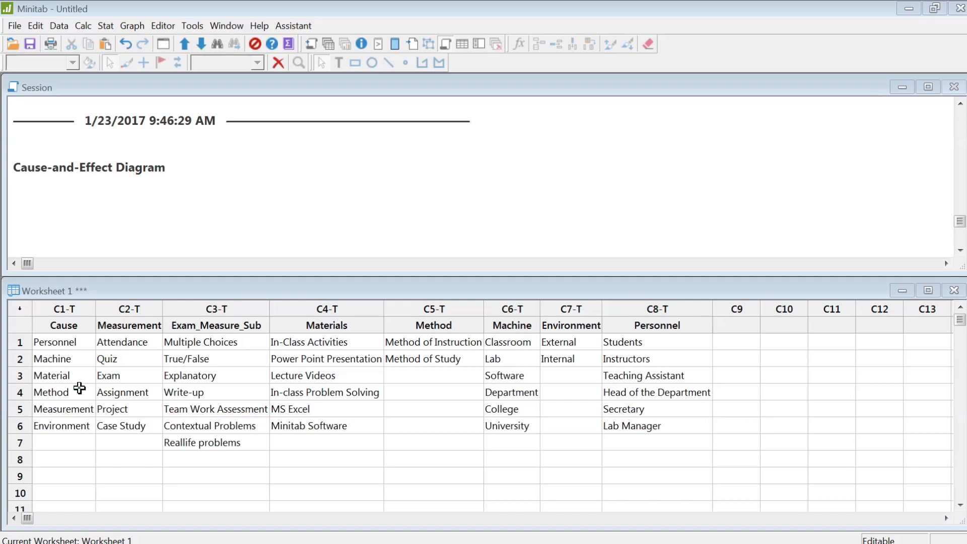
Review the C1 cause names and the Measurement sub-causes, Attendance through Write-up exam, in the worksheet
left_click(79, 344)
left_click_drag(79, 342, 69, 426)
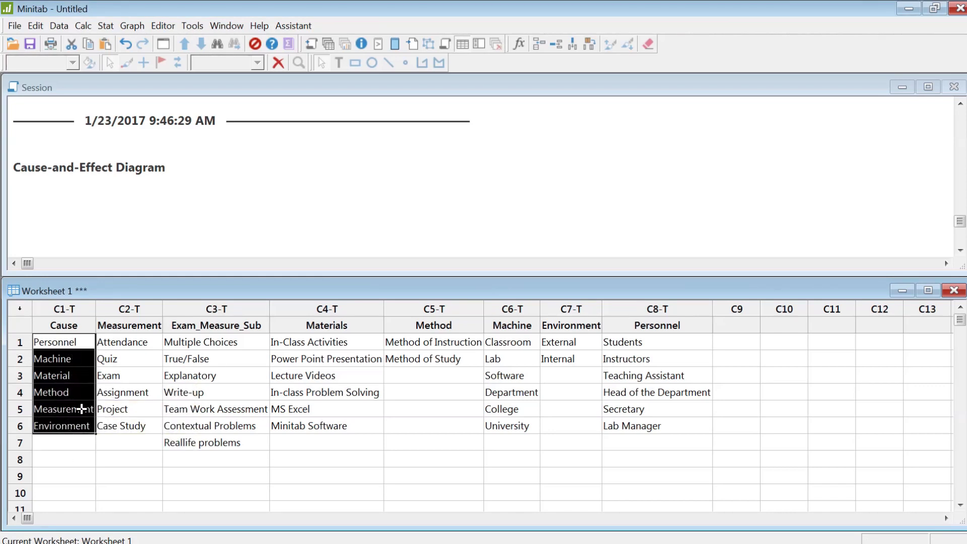
left_click(82, 427)
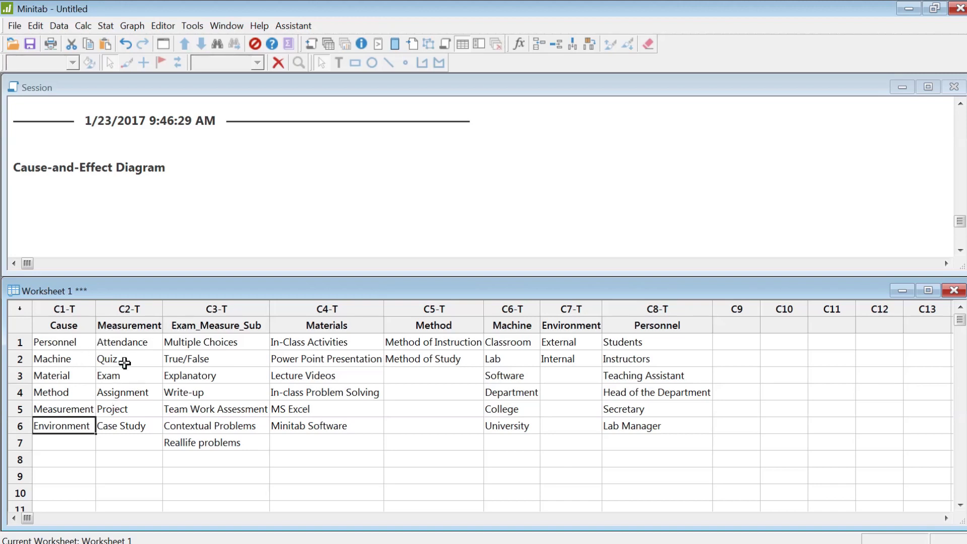
left_click(149, 331)
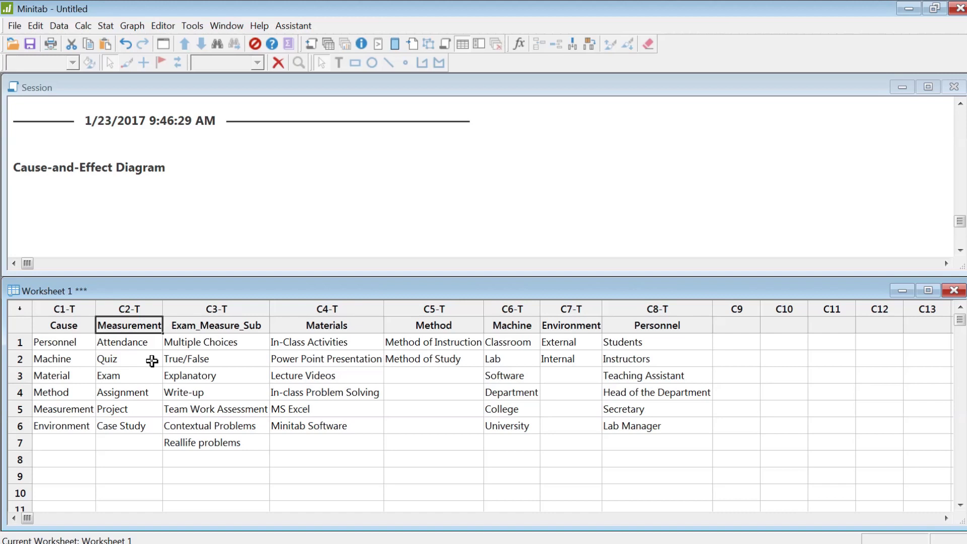
left_click(141, 345)
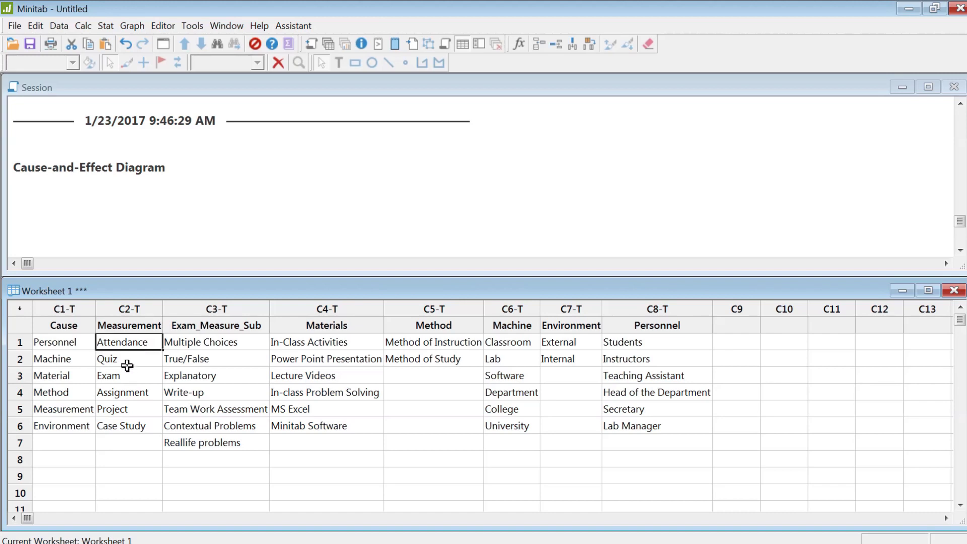
left_click(129, 363)
left_click(129, 378)
left_click(145, 397)
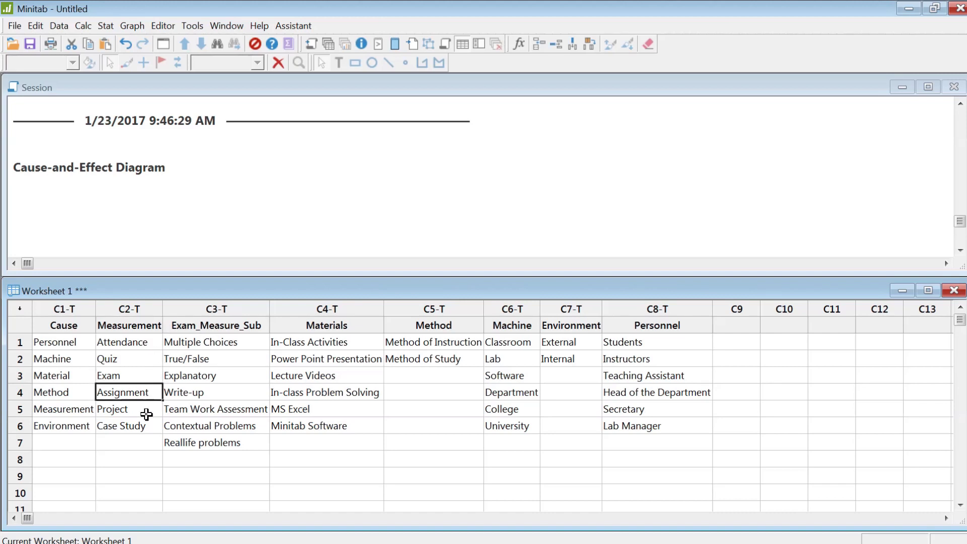
left_click(141, 410)
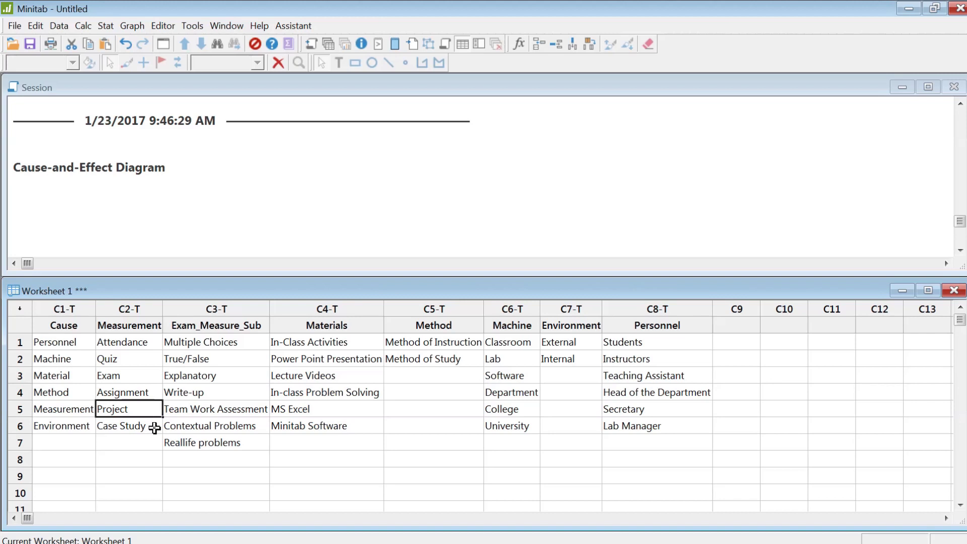
left_click(154, 428)
left_click(218, 393)
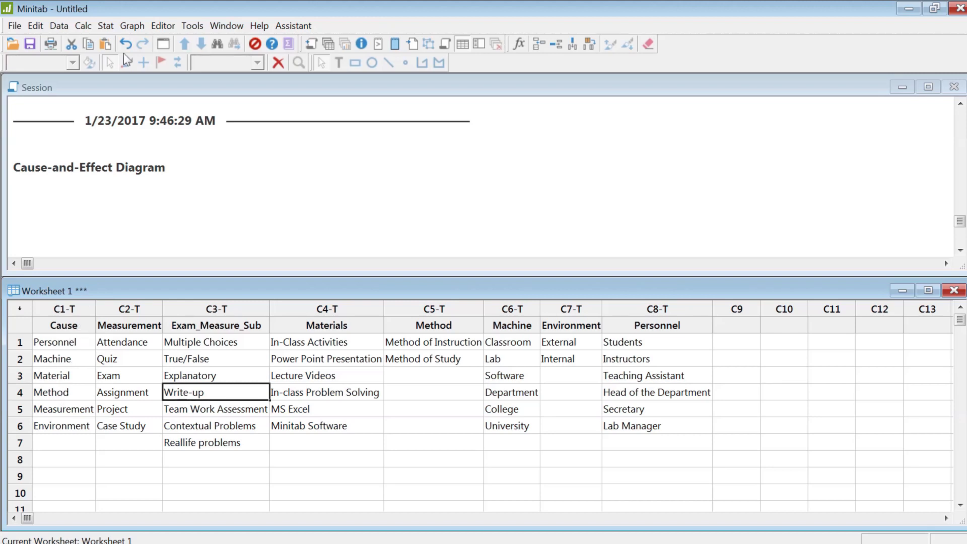
Assign the Measurement through Personnel columns to branches 1–6 of a new Cause-and-Effect diagram, labelling branch 1 Measurement
left_click(106, 25)
mouse_move(165, 132)
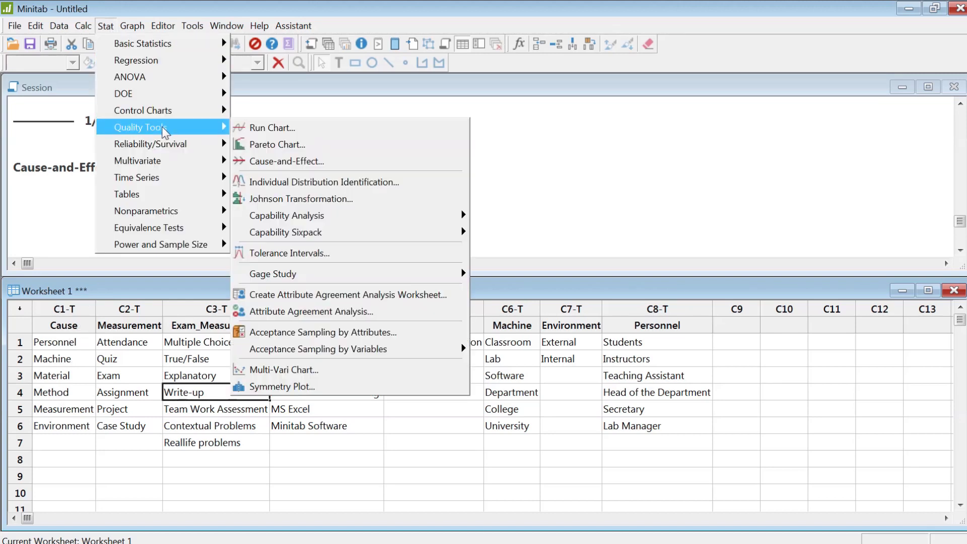
left_click(309, 162)
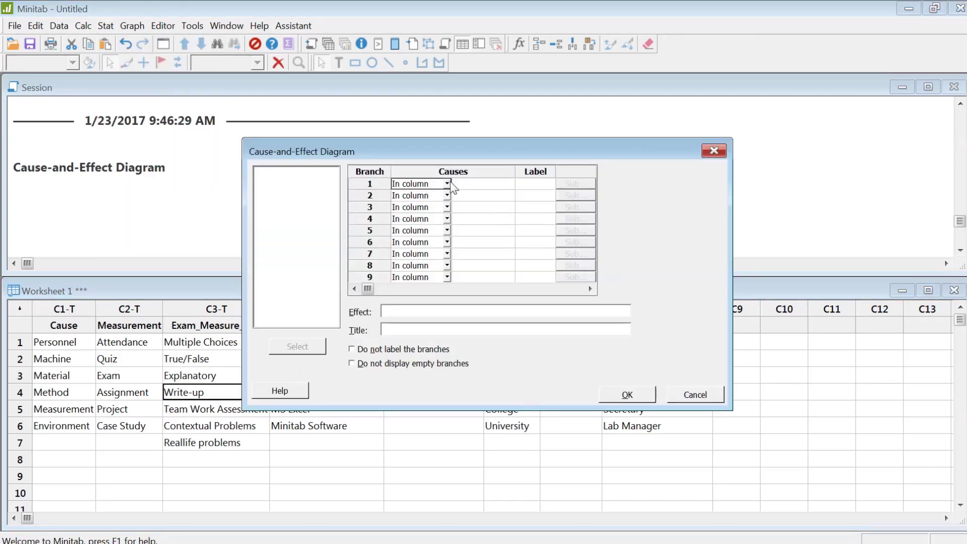
left_click(501, 183)
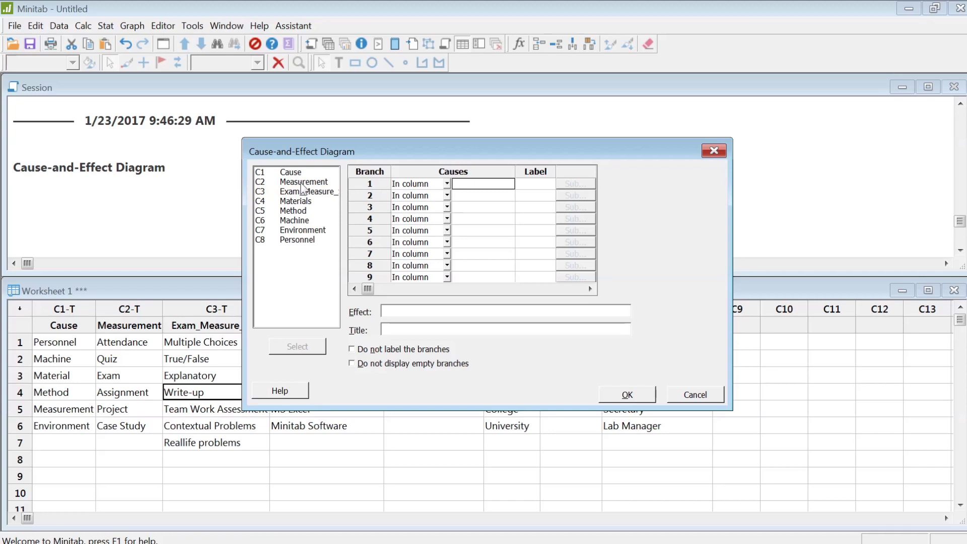
double_click(300, 182)
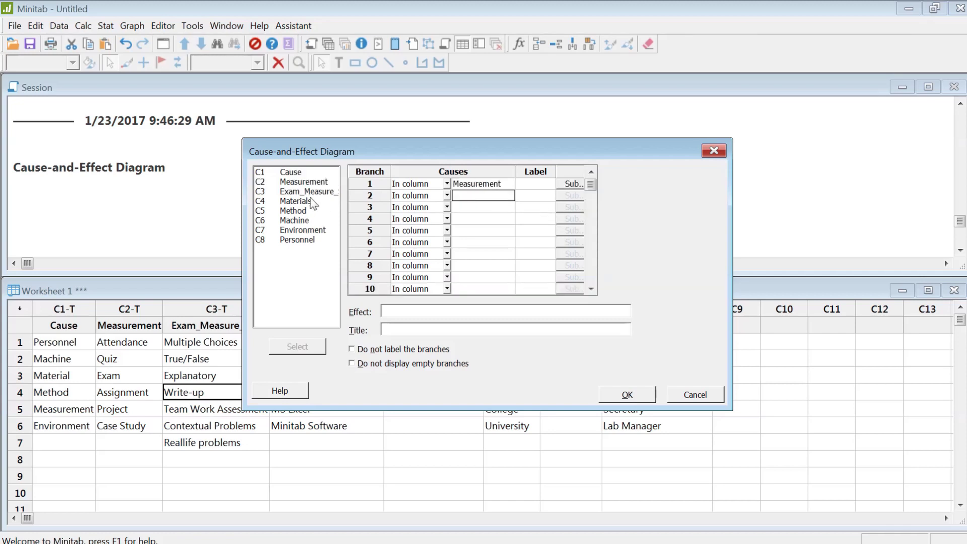
double_click(298, 201)
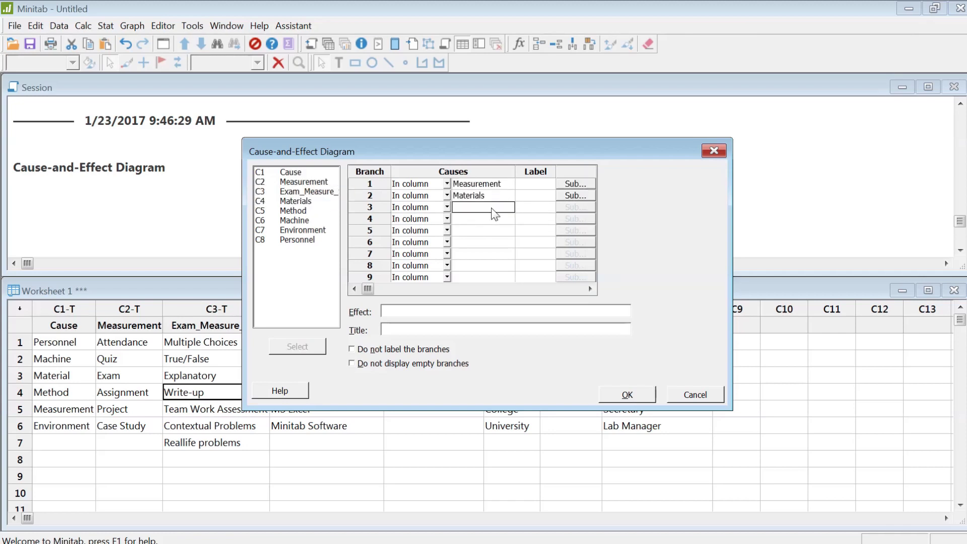
double_click(297, 211)
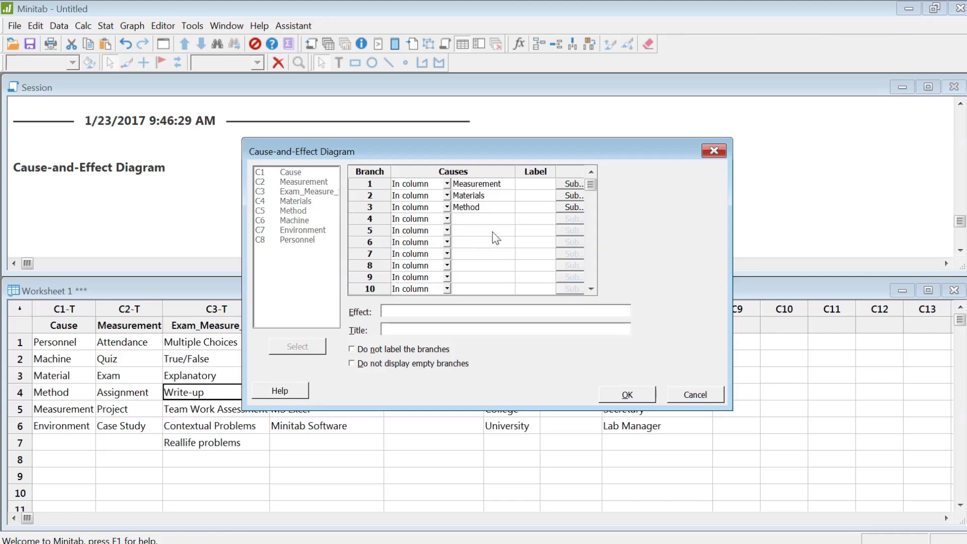
double_click(298, 221)
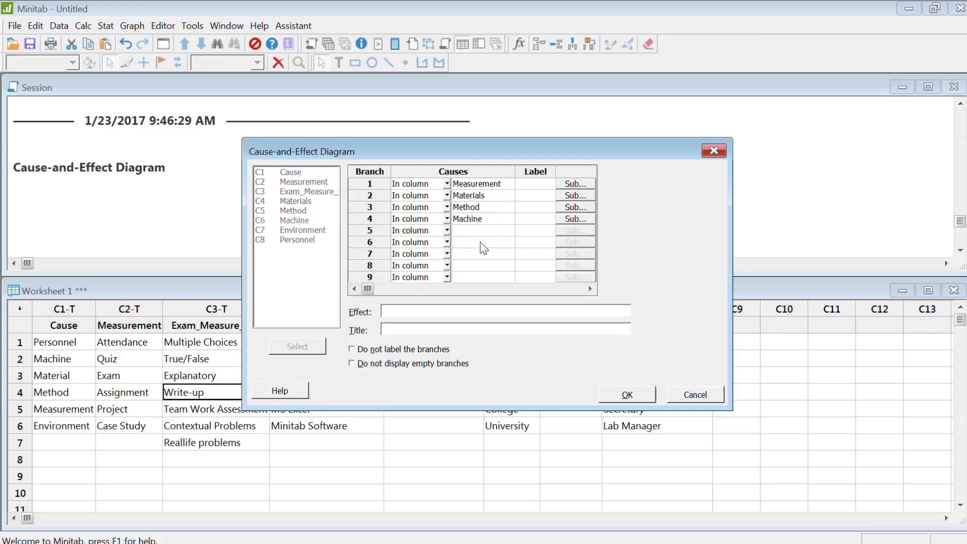
double_click(305, 230)
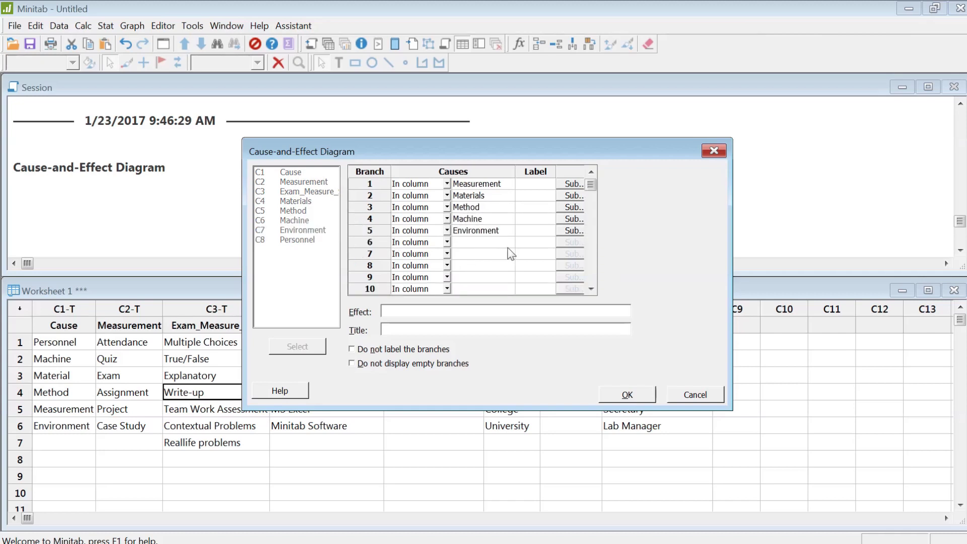
double_click(298, 240)
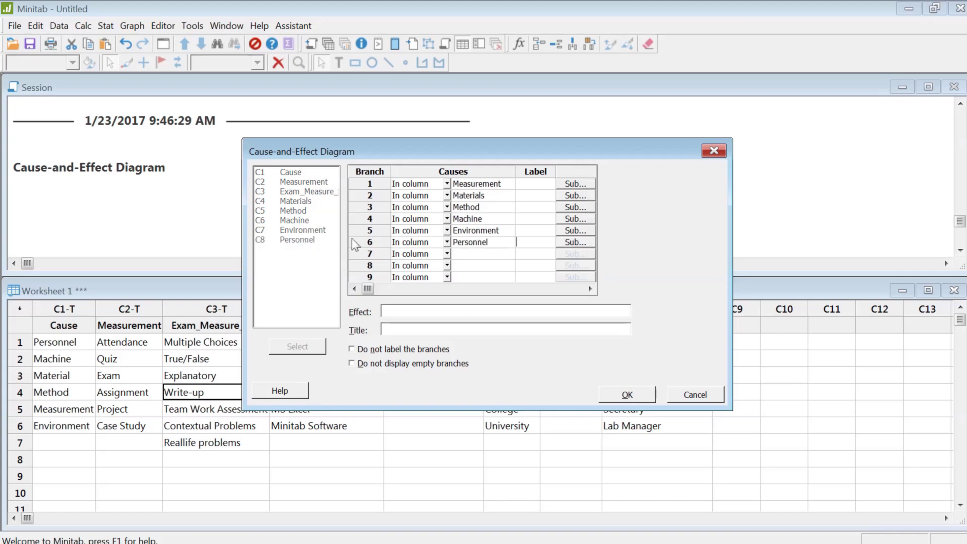
left_click(541, 184)
type("Me")
type("asurement")
Confirm the Measurement label and discard the earlier cause-and-effect graph without saving
key("Return")
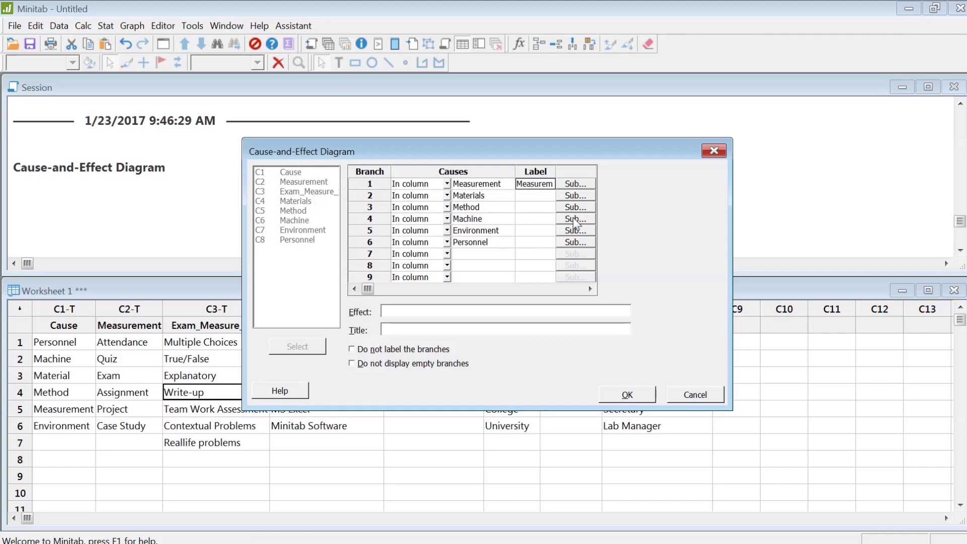
key("Return")
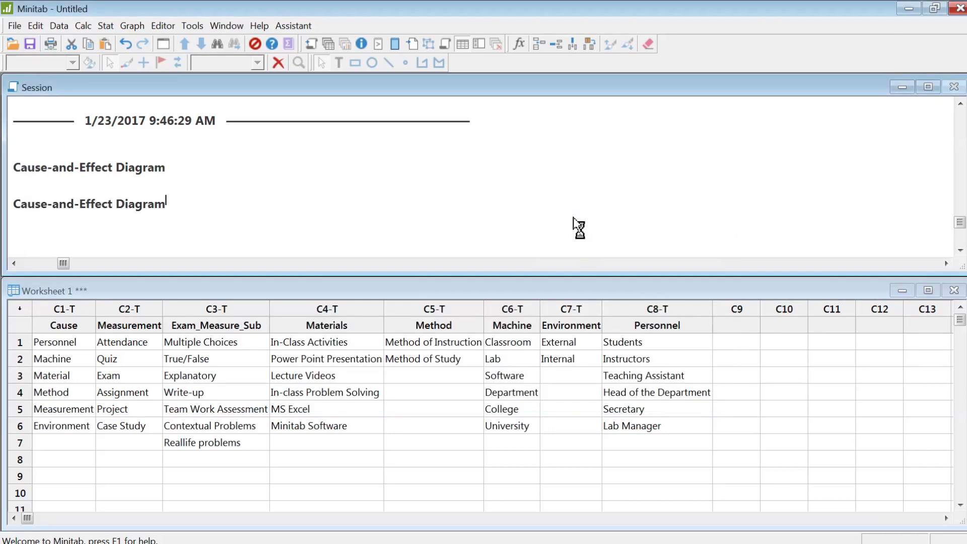
left_click(434, 86)
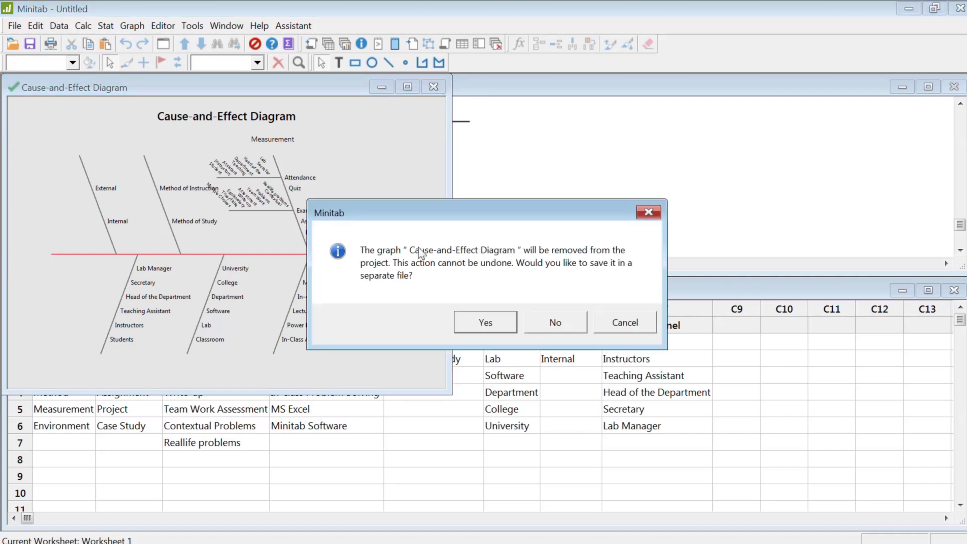
left_click(538, 322)
left_click(105, 25)
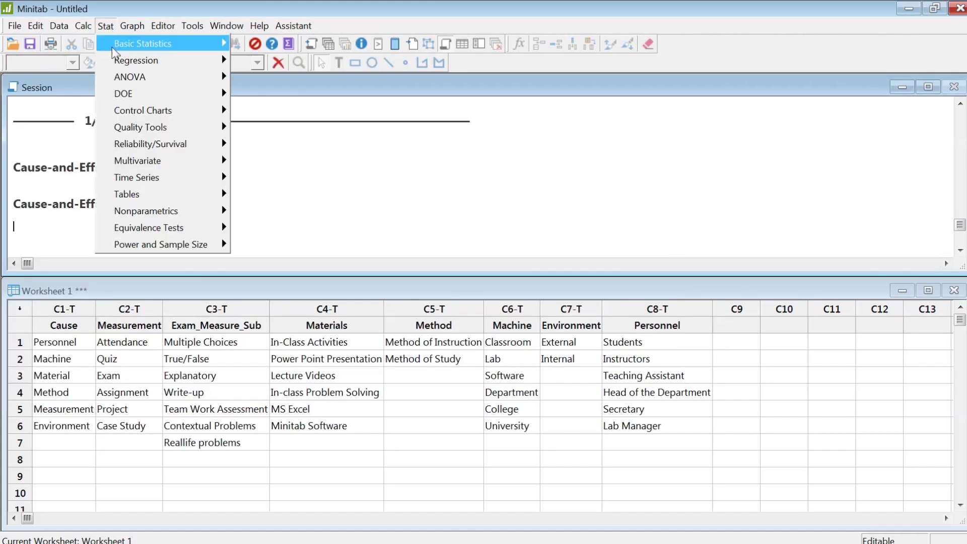
In the reopened Cause-and-Effect dialog, label rows 2–6 Materials, Method, Machine, Environment and Personnel
mouse_move(151, 127)
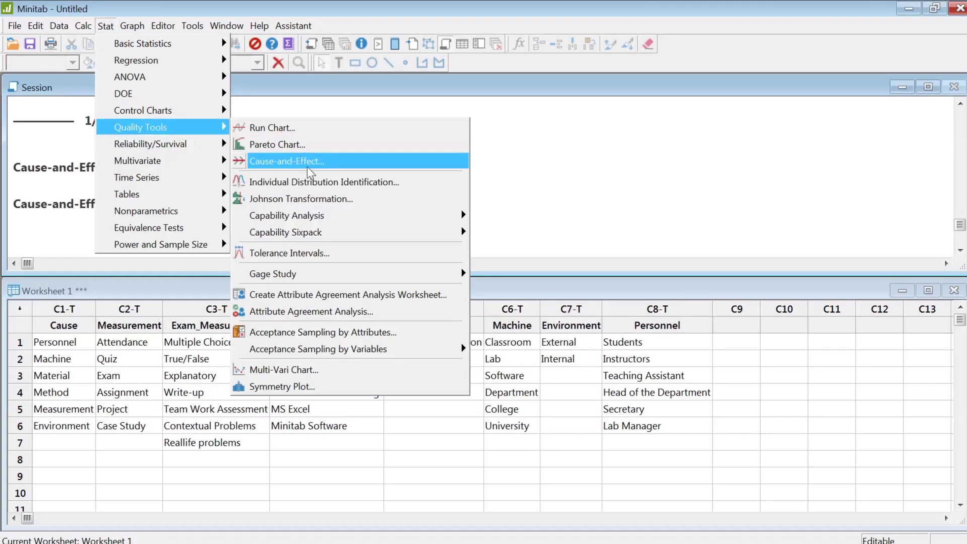
left_click(297, 100)
left_click(533, 196)
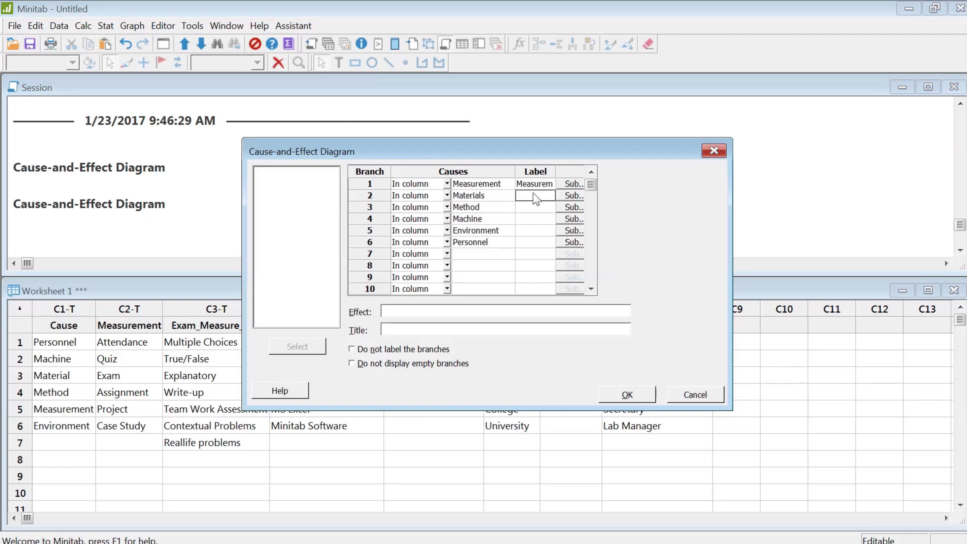
type("Materials")
left_click(533, 210)
type("Method")
left_click(538, 220)
type("Machine")
left_click(529, 231)
type("Env")
type("ironment")
type("Persone")
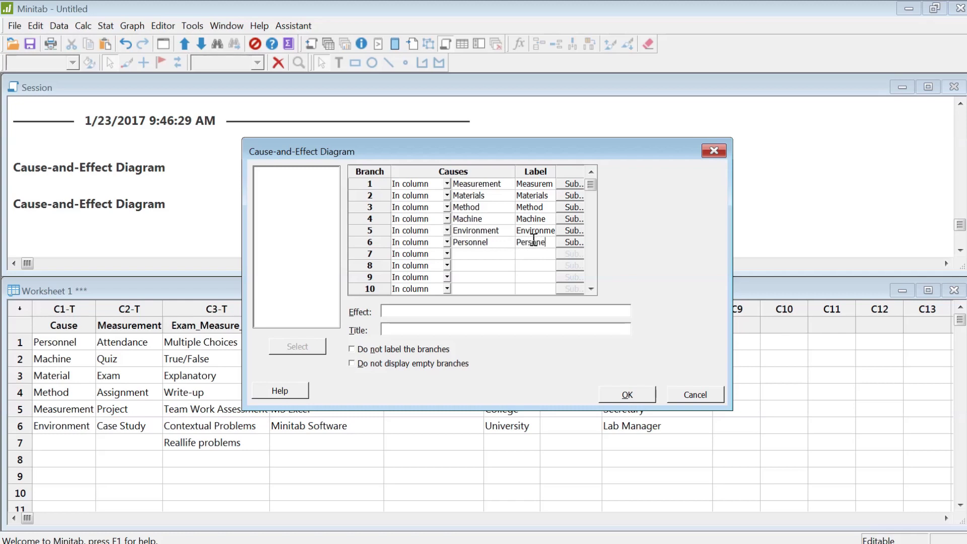
key("BackSpace")
type("nel")
Remove Personnel from the Measurement branch's first sub-branch, keeping Exam_Measure_Sub for the Exam sub-branch
left_click(572, 184)
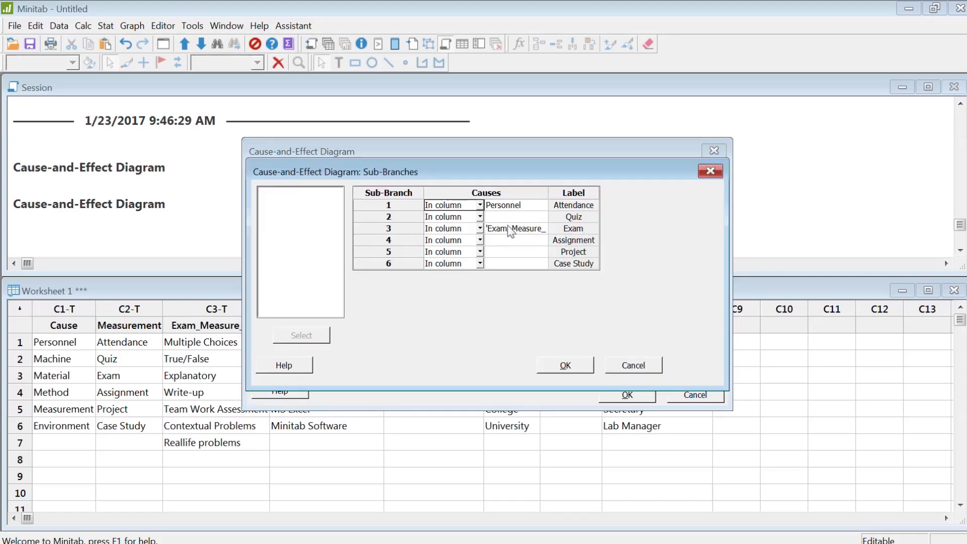
left_click(528, 204)
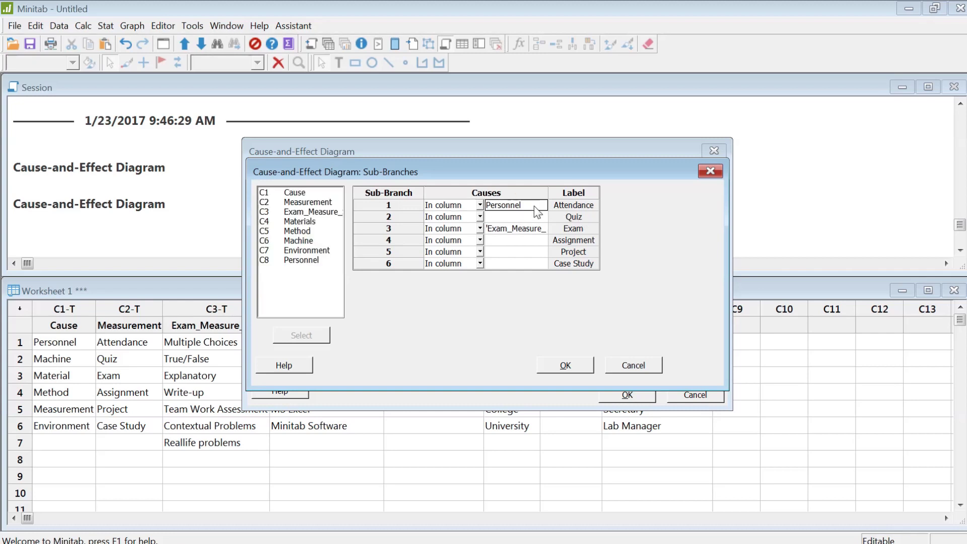
double_click(535, 207)
key("Delete")
left_click(509, 230)
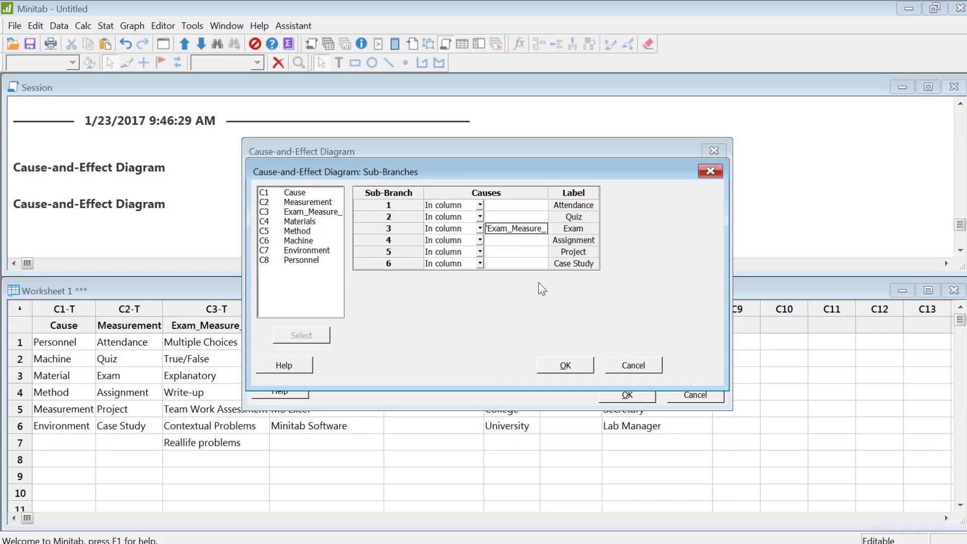
Set the diagram effect to 'Learning: 100% Confidence on 90% Materials (A)'
left_click(564, 366)
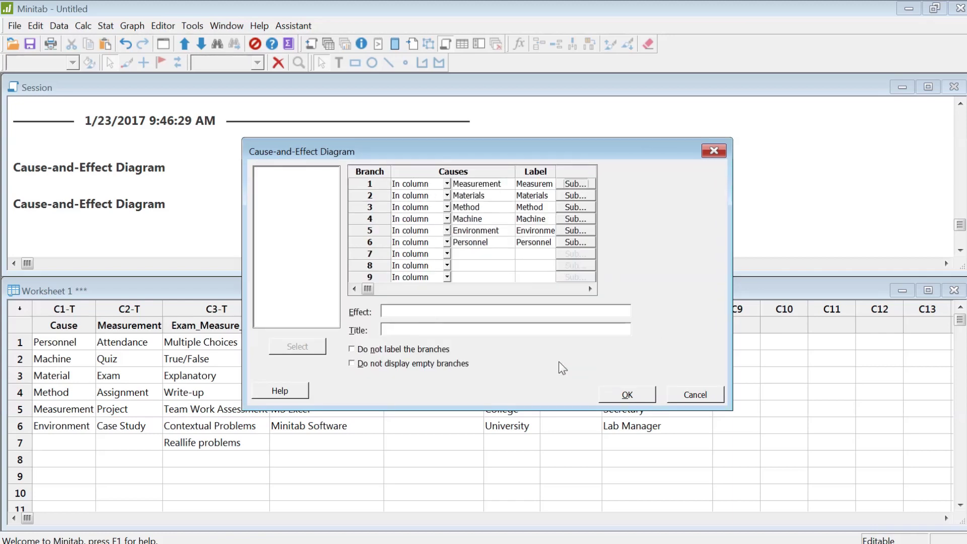
left_click(423, 313)
type("Learning:")
type("100% Confidenc")
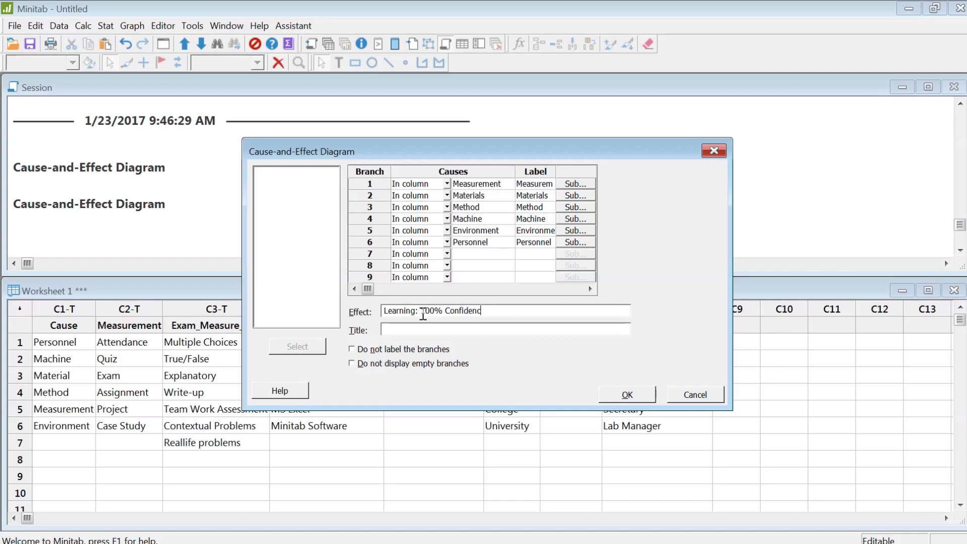
type("e on 90% Materials (A")
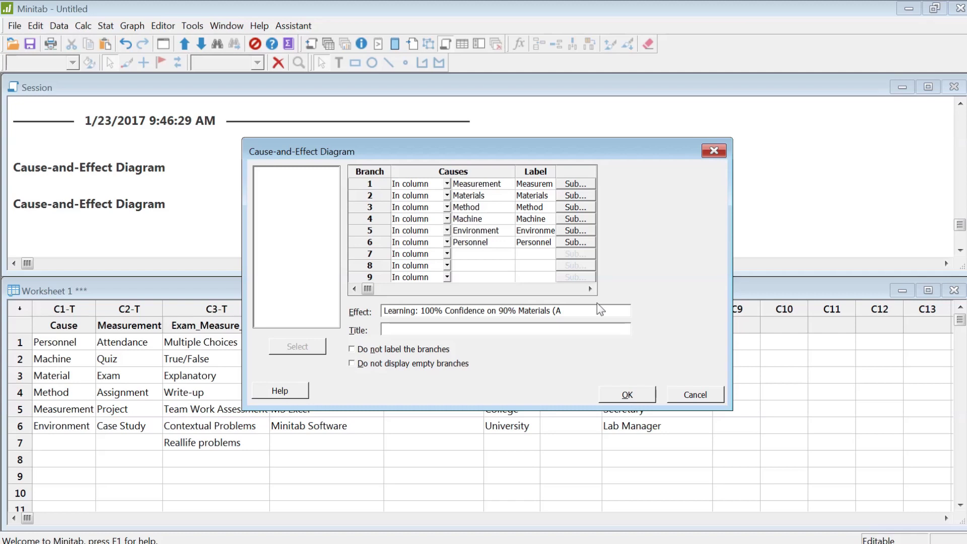
type(")")
Title the diagram 'Cause-and-Effect Diagram (Ishikawa or Fishbone Diagram'
left_click(405, 331)
type("Case")
type("use")
type("-and-Eff")
type("ect Di")
type("agram")
type(" (I")
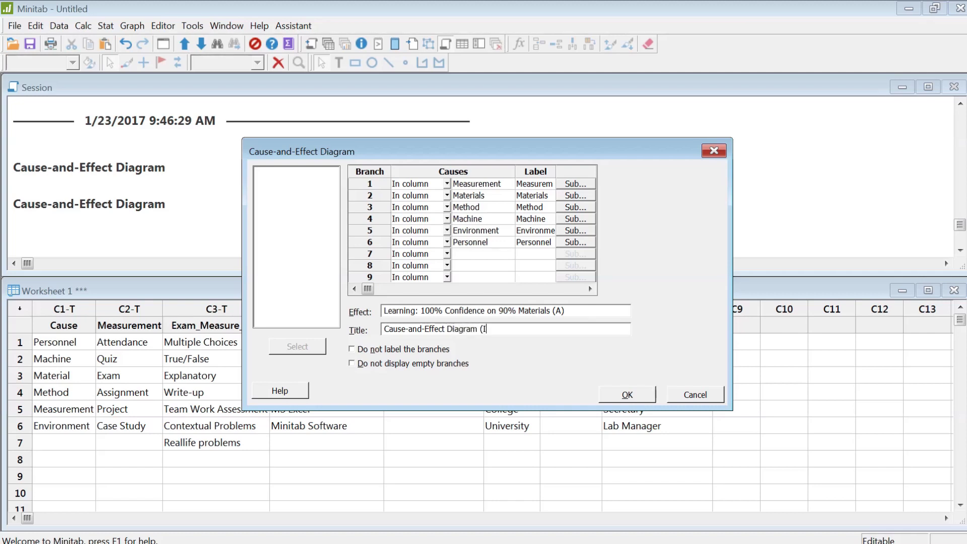
type("shik")
type("aw")
type("a")
type("or Fishbone")
type(" Diagra")
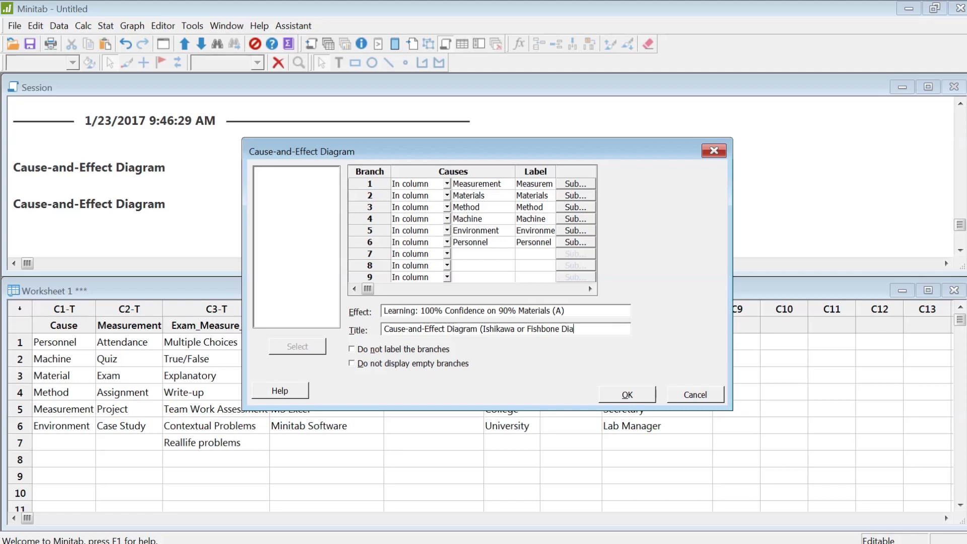
type("m")
Generate the fishbone diagram, then enlarge and maximize its window to fill the workspace
left_click(626, 395)
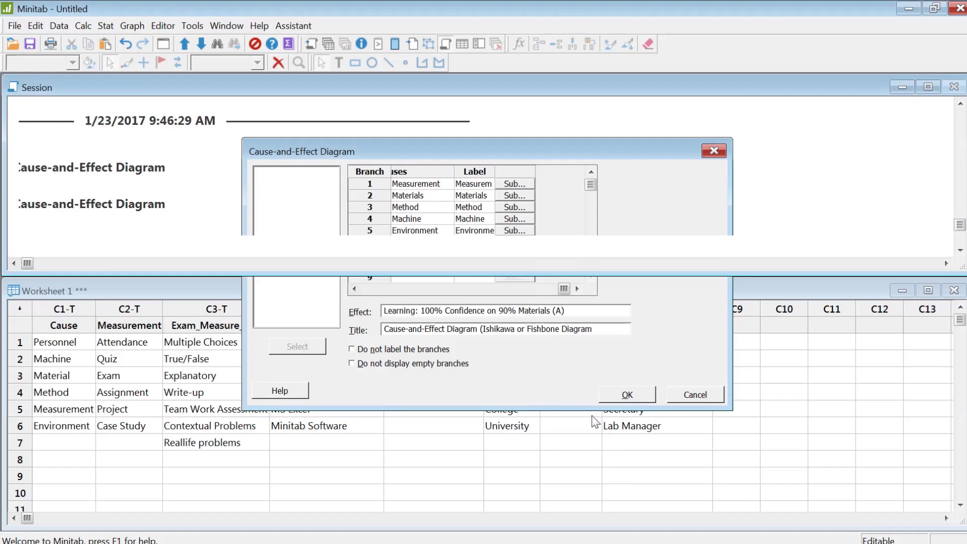
left_click_drag(324, 86, 559, 103)
left_click_drag(682, 408, 856, 525)
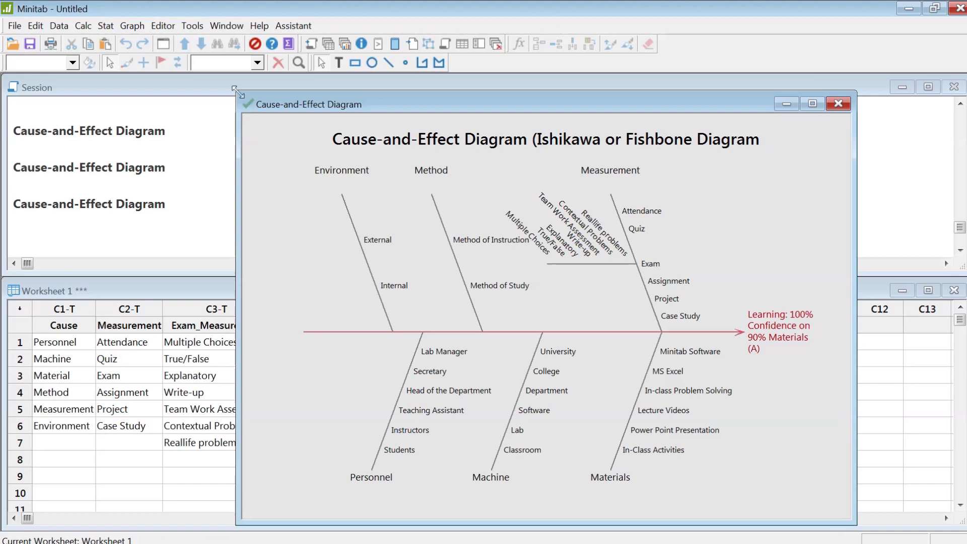
left_click_drag(236, 92, 210, 71)
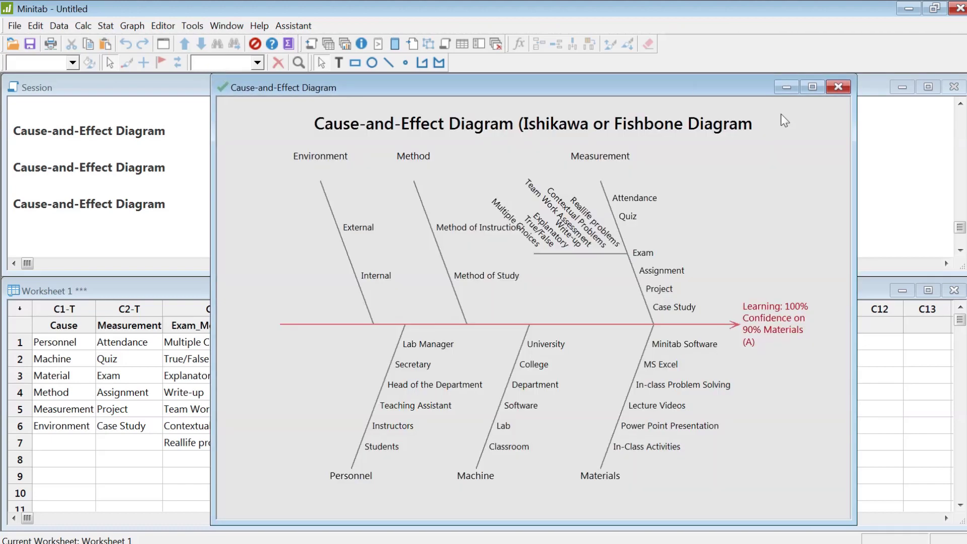
left_click(812, 87)
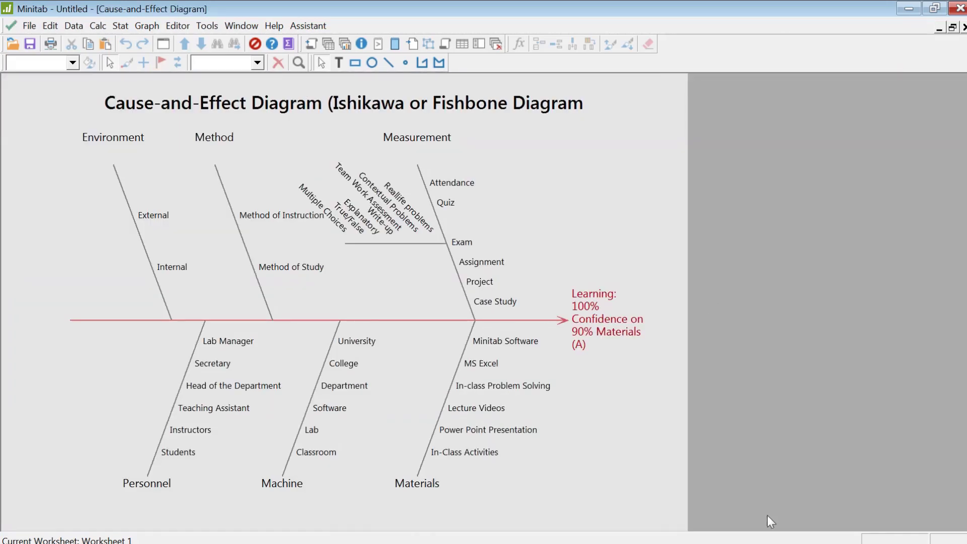